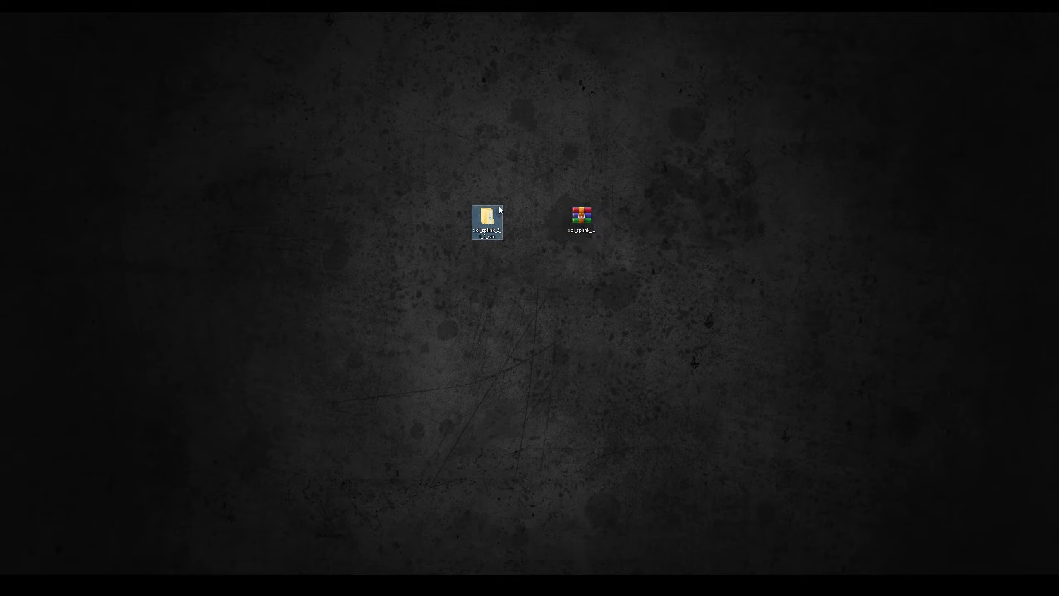
Copy the xol_splink folder from xol_splink_2_1_3_win into the Documents\Allegorithmic\Substance Painter\python\plugins folder.
{"action": "left_click", "coordinate": [228, 191]}
{"action": "right_click", "coordinate": [229, 190]}
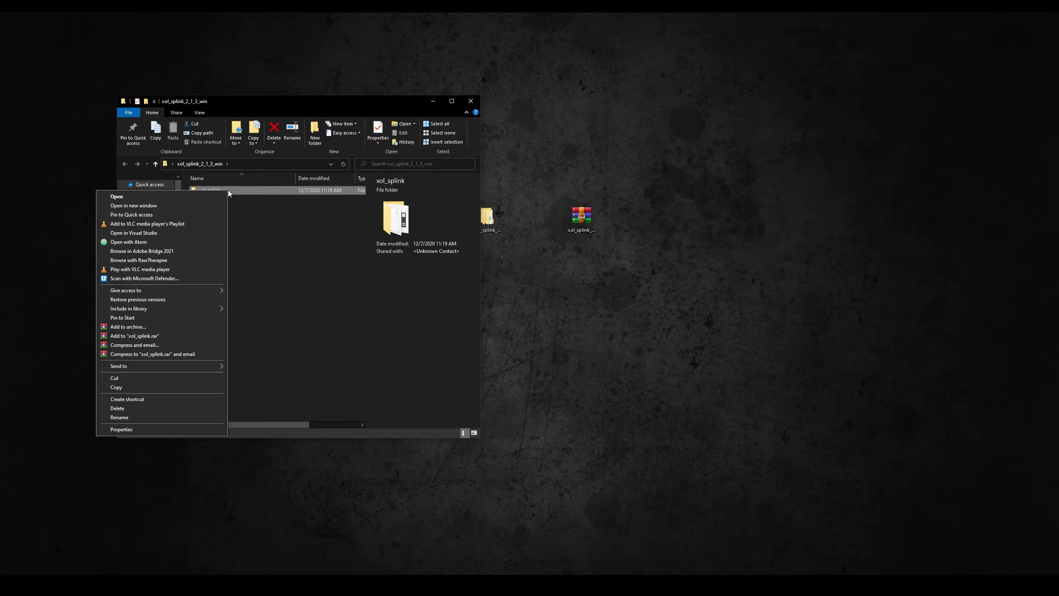
{"action": "left_click", "coordinate": [145, 387]}
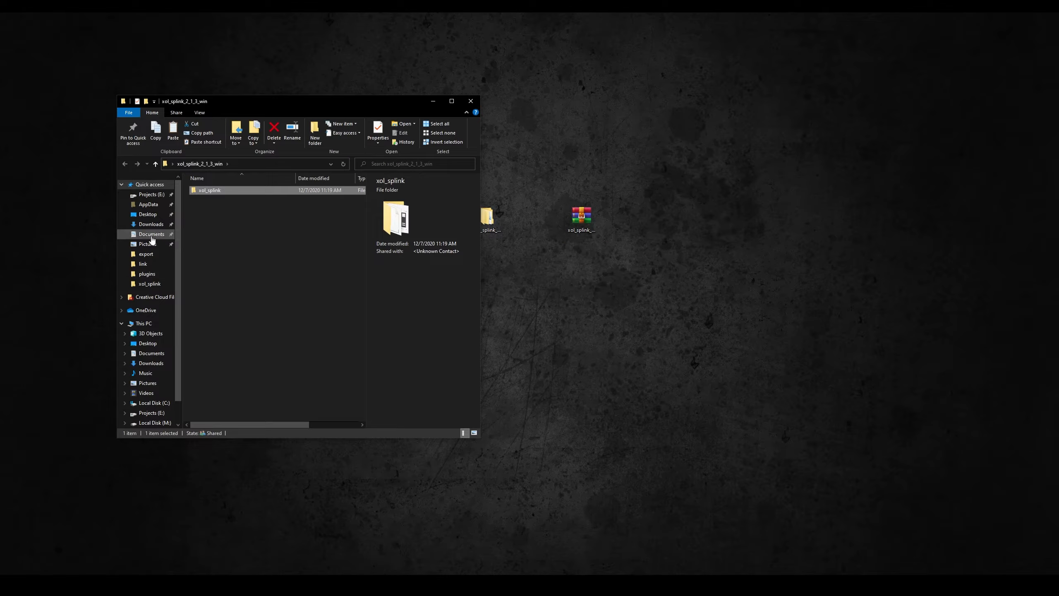
{"action": "left_click", "coordinate": [151, 235]}
{"action": "left_click", "coordinate": [204, 227]}
{"action": "double_click", "coordinate": [204, 228]}
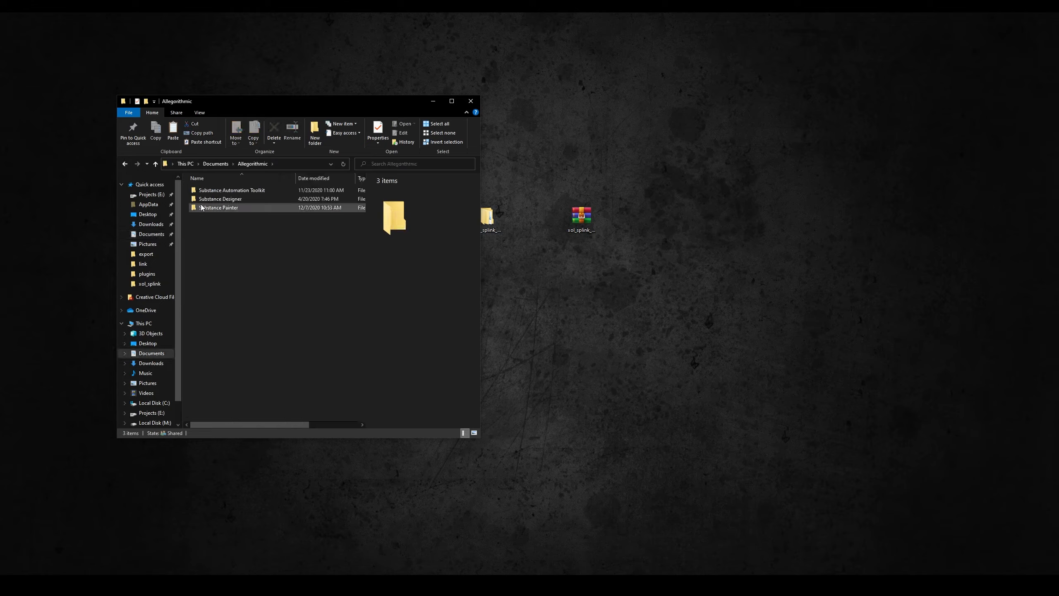
{"action": "double_click", "coordinate": [206, 208]}
{"action": "double_click", "coordinate": [207, 208]}
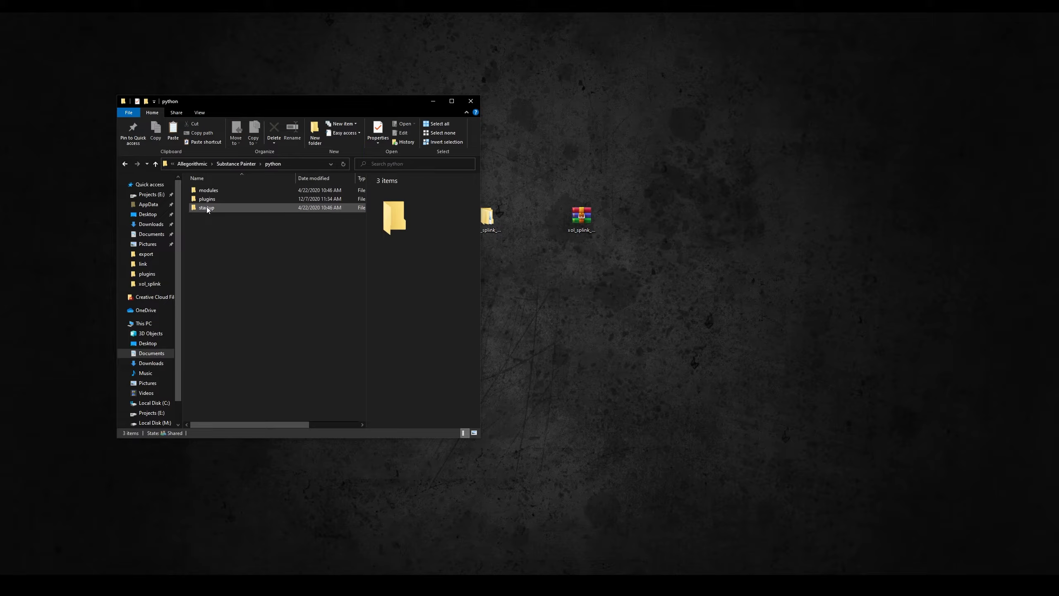
{"action": "double_click", "coordinate": [207, 198]}
{"action": "right_click", "coordinate": [215, 218]}
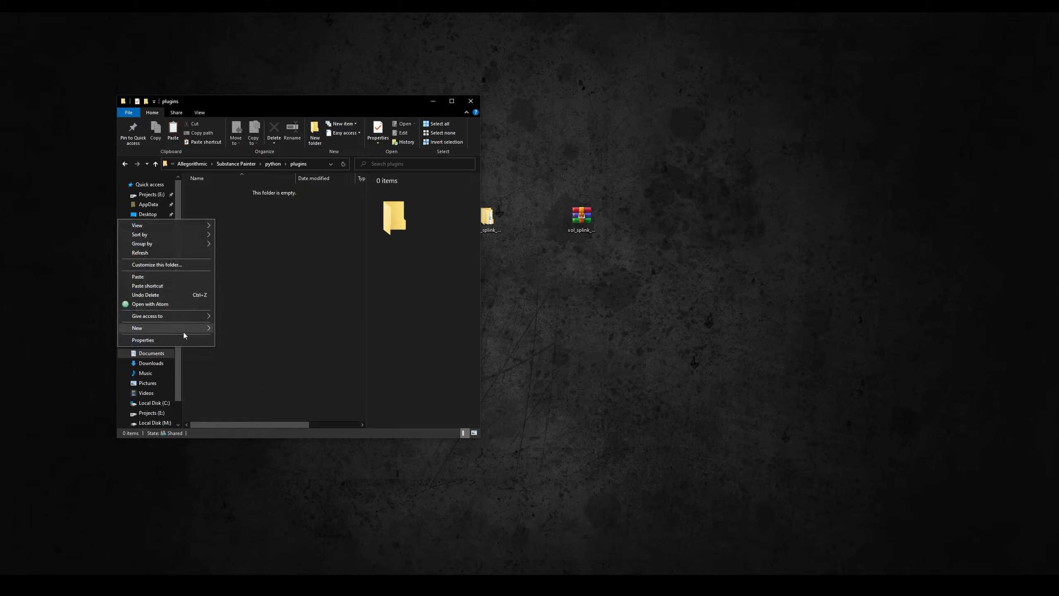
{"action": "left_click", "coordinate": [190, 277]}
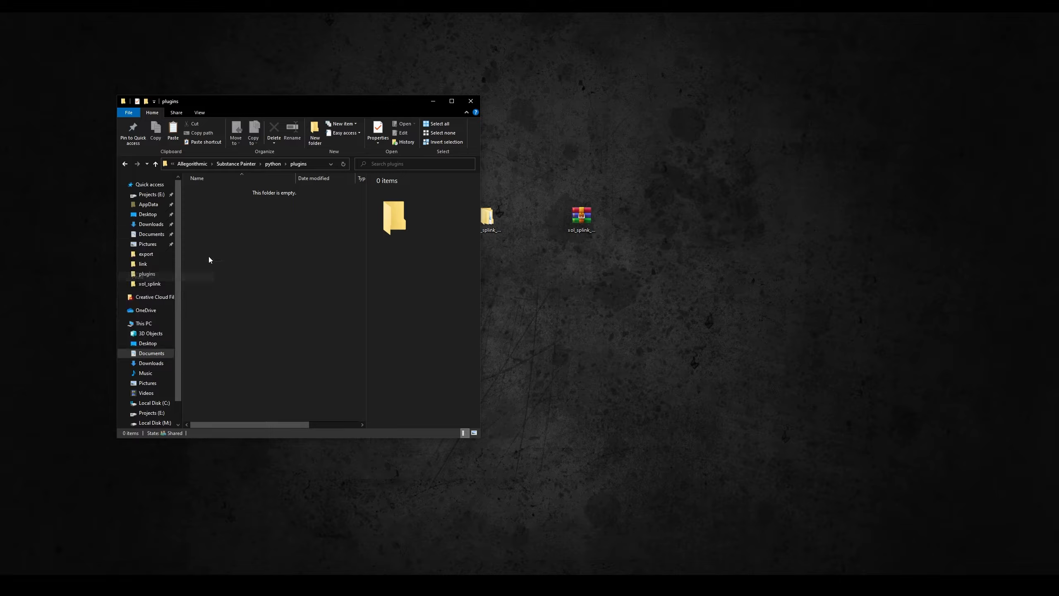
{"action": "left_click", "coordinate": [280, 306]}
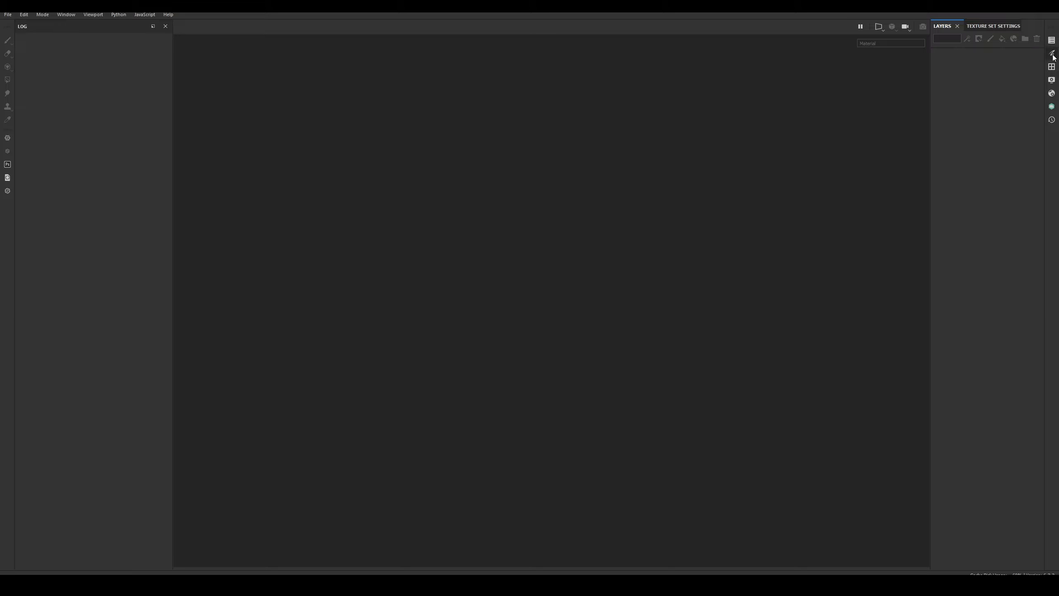
In Substance Painter, dock the Xolotl Live Link panel above the log, and paste and verify the Gumroad license key.
{"action": "left_click", "coordinate": [1052, 107]}
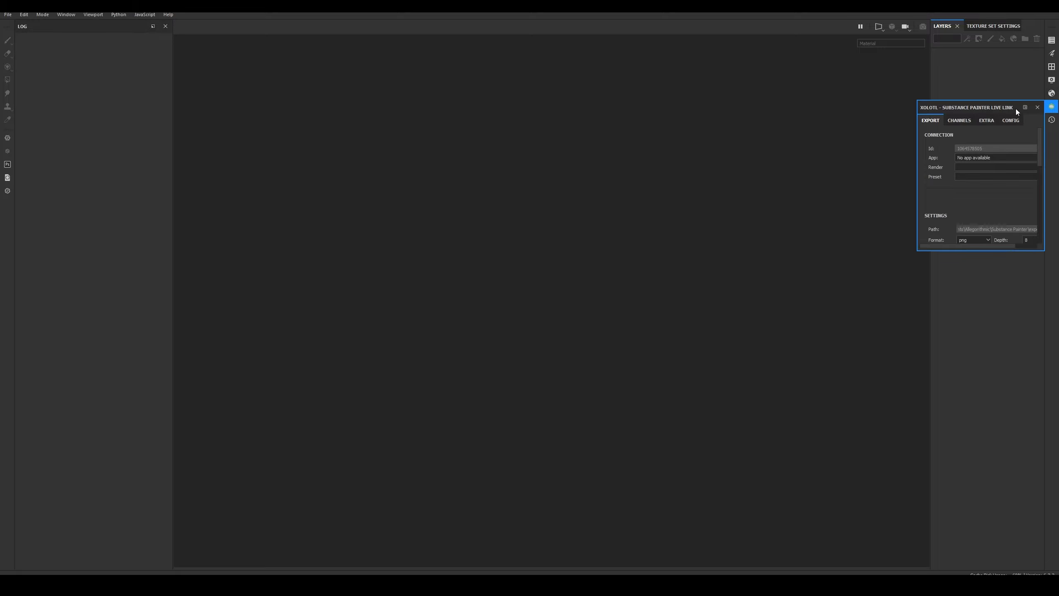
{"action": "left_click_drag", "start_coordinate": [1017, 109], "coordinate": [114, 448]}
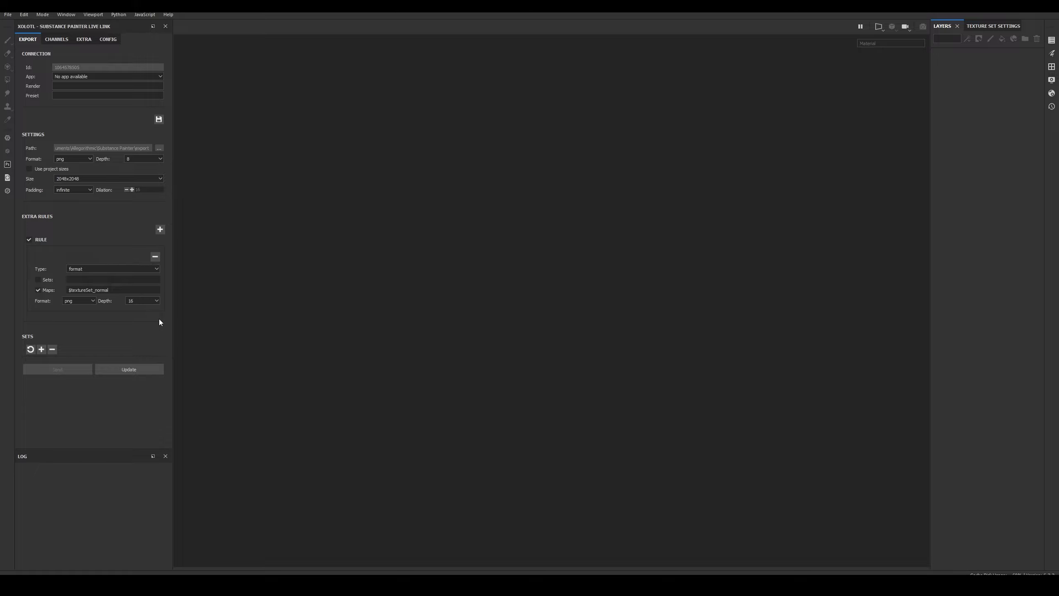
{"action": "left_click", "coordinate": [109, 41]}
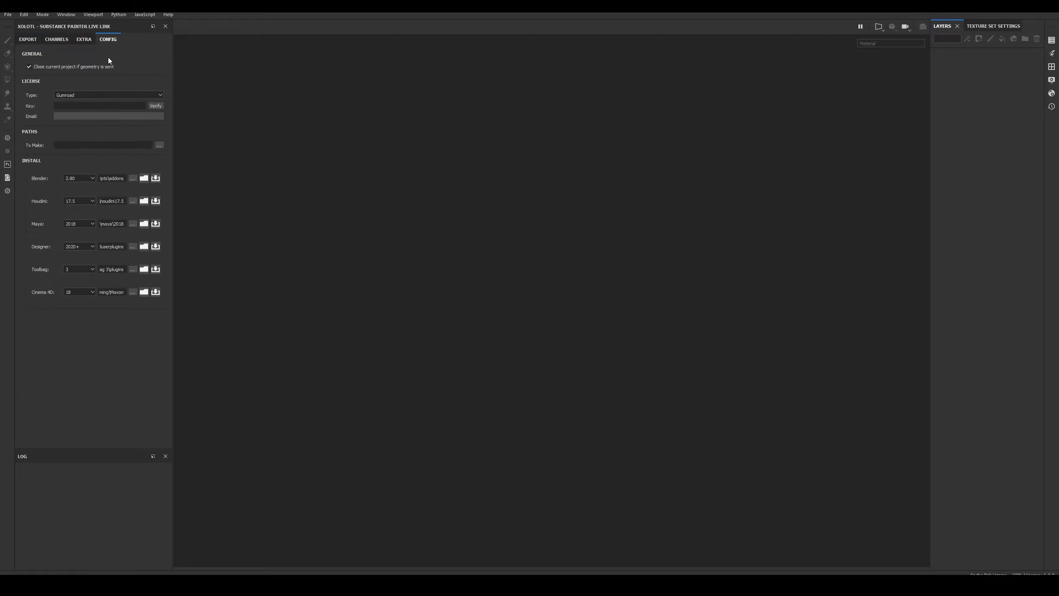
{"action": "right_click", "coordinate": [96, 106]}
{"action": "left_click", "coordinate": [112, 149]}
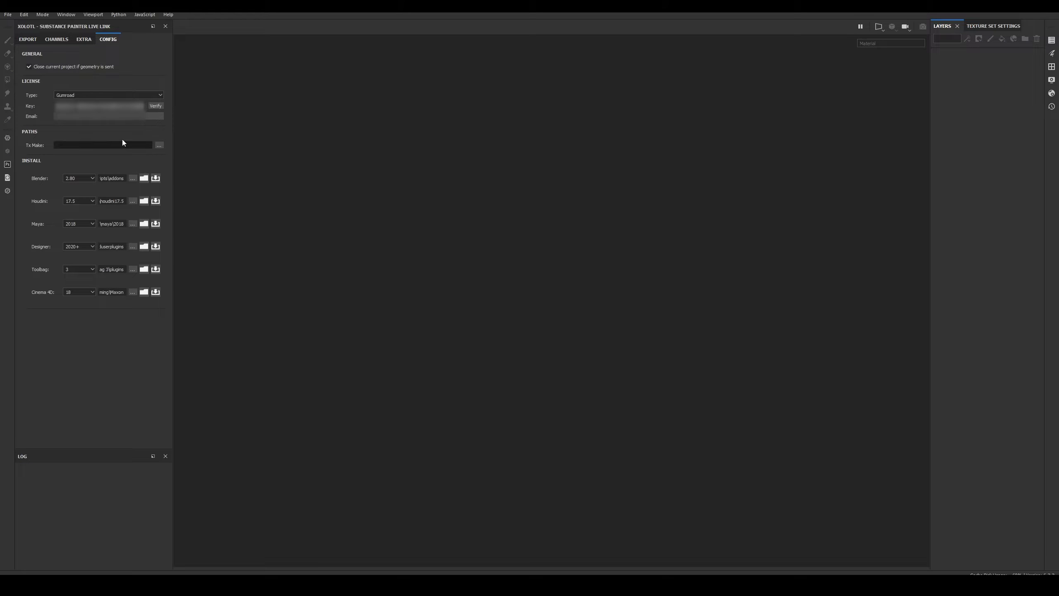
{"action": "left_click", "coordinate": [157, 107]}
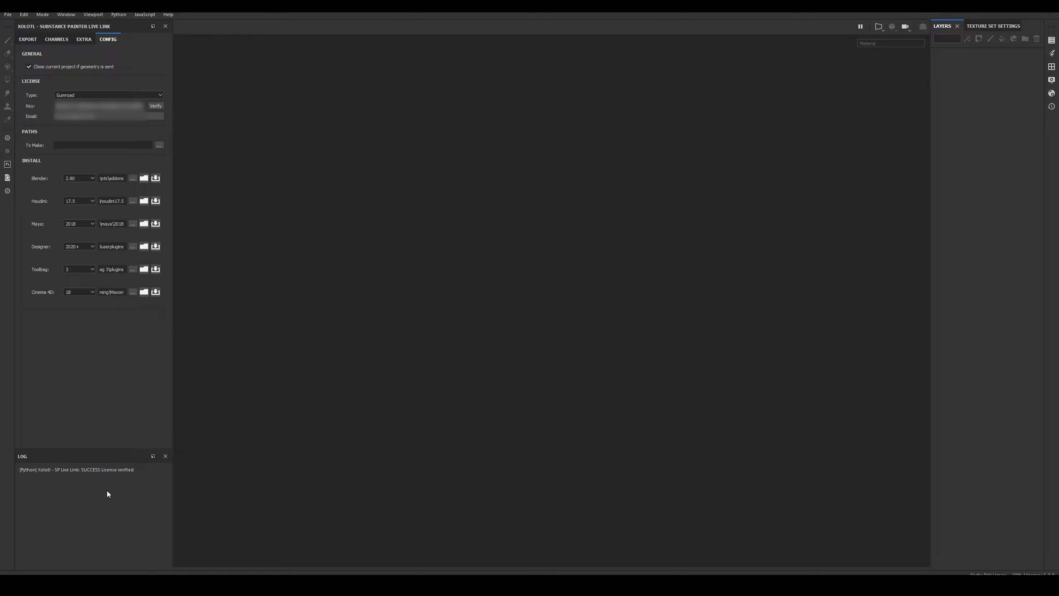
Set the Cinema 4D install version to 23 and its path to the Maxon Cinema 4D R23_DBA5903C\plugins folder.
{"action": "left_click", "coordinate": [91, 292]}
{"action": "left_click", "coordinate": [81, 327]}
{"action": "left_click_drag", "start_coordinate": [173, 301], "coordinate": [243, 301]}
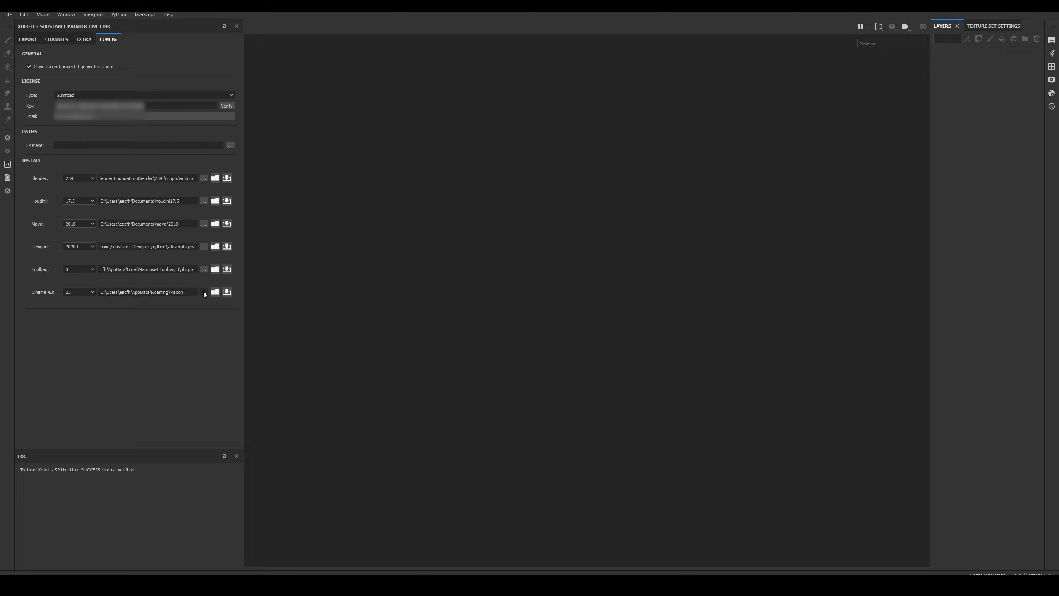
{"action": "left_click", "coordinate": [204, 292]}
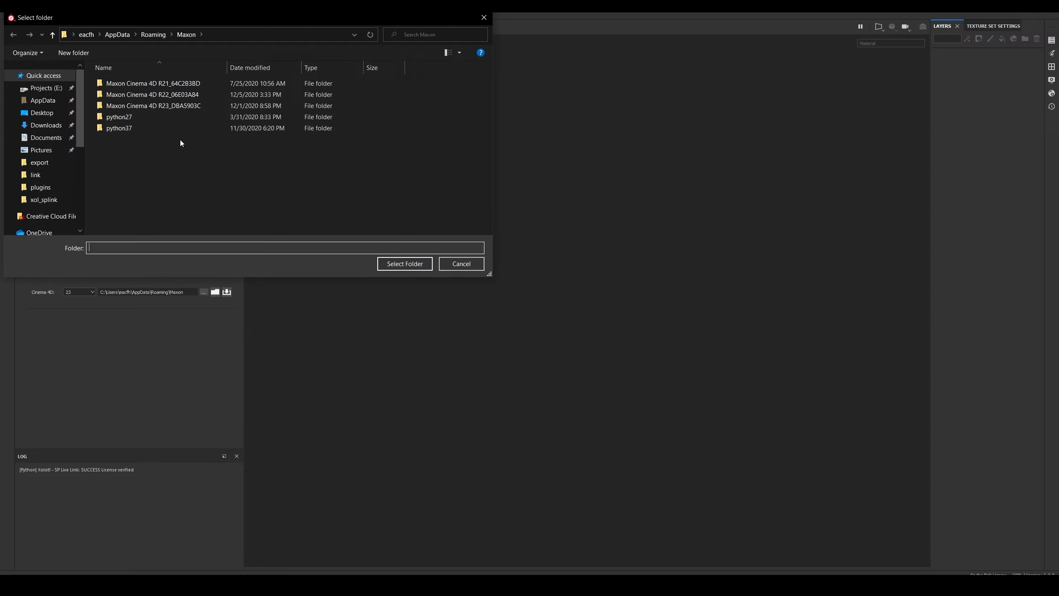
{"action": "double_click", "coordinate": [194, 107]}
{"action": "left_click", "coordinate": [143, 129]}
{"action": "double_click", "coordinate": [143, 130]}
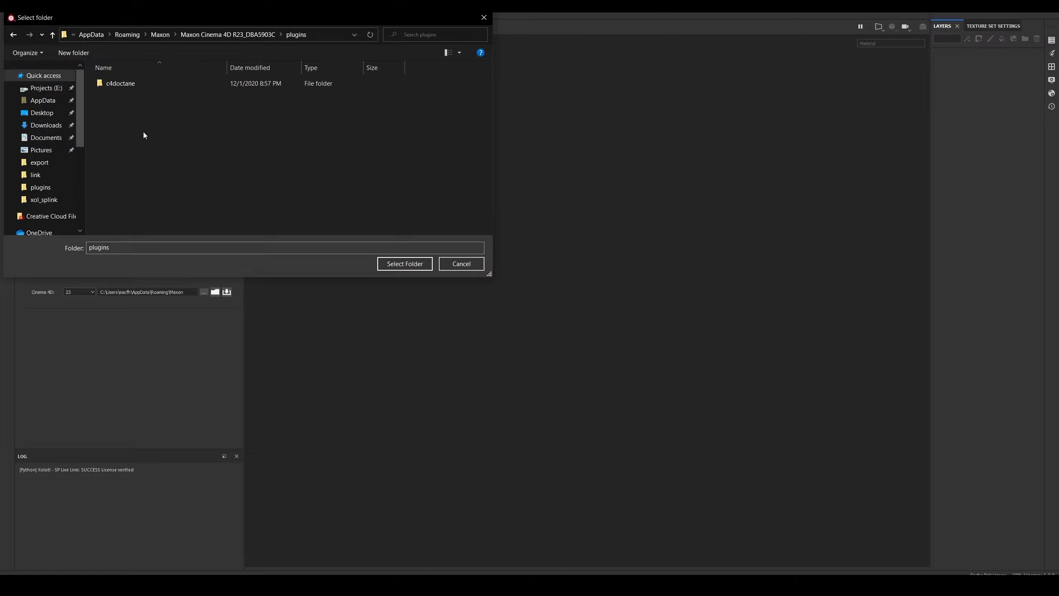
{"action": "left_click", "coordinate": [393, 263]}
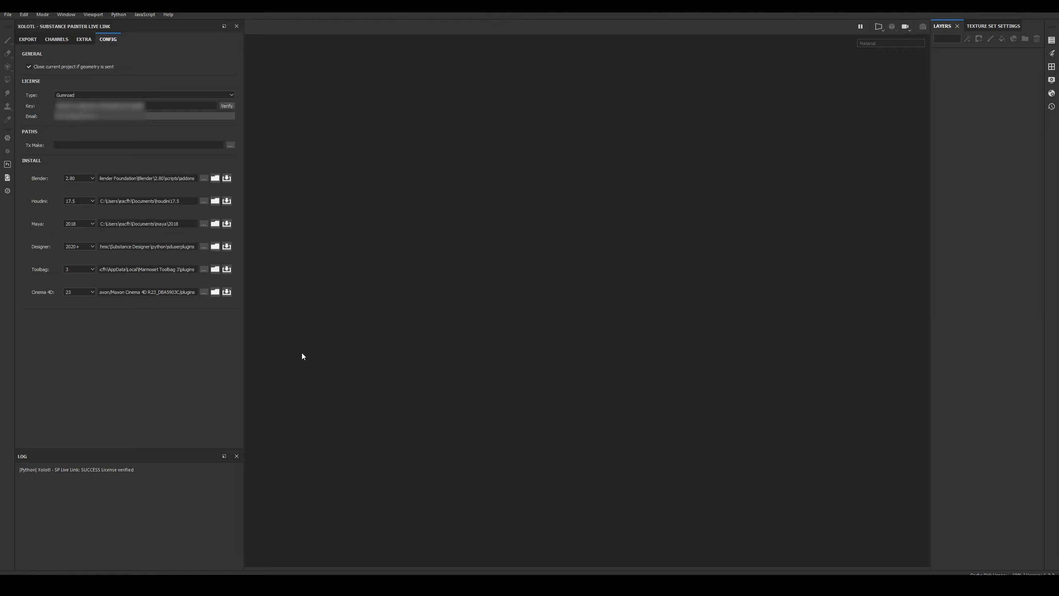
Install the Live Link plugin for Cinema 4D and open its install folder to check the xol_splink folder.
{"action": "left_click", "coordinate": [229, 292]}
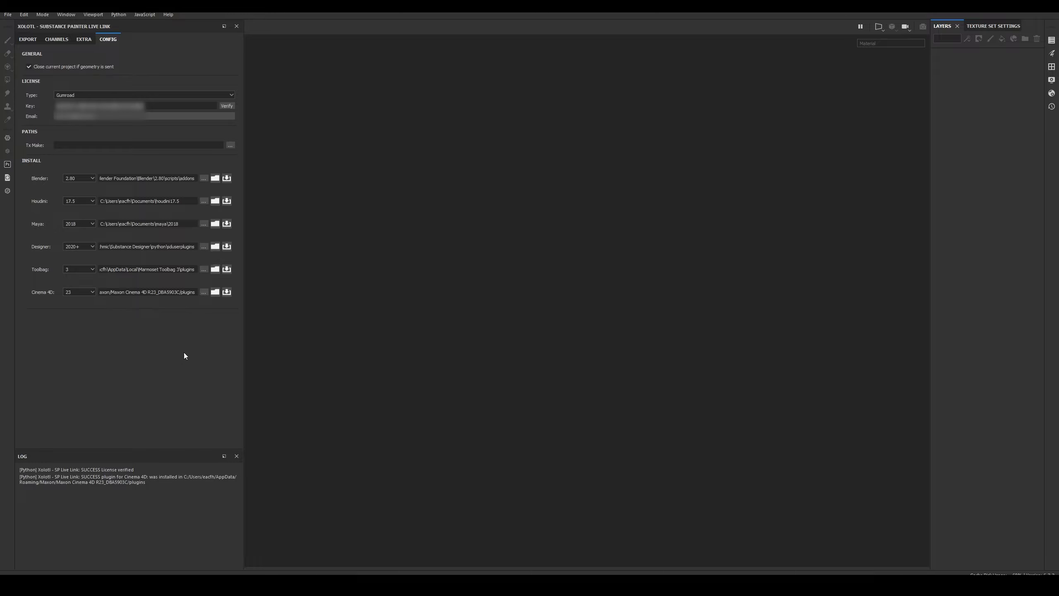
{"action": "left_click", "coordinate": [214, 292]}
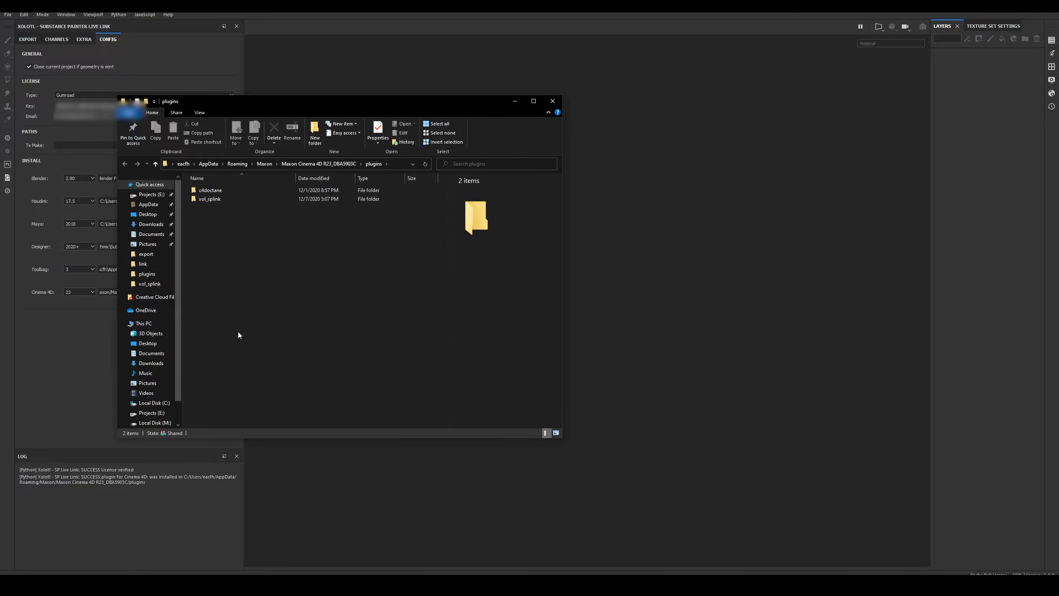
{"action": "left_click", "coordinate": [225, 200]}
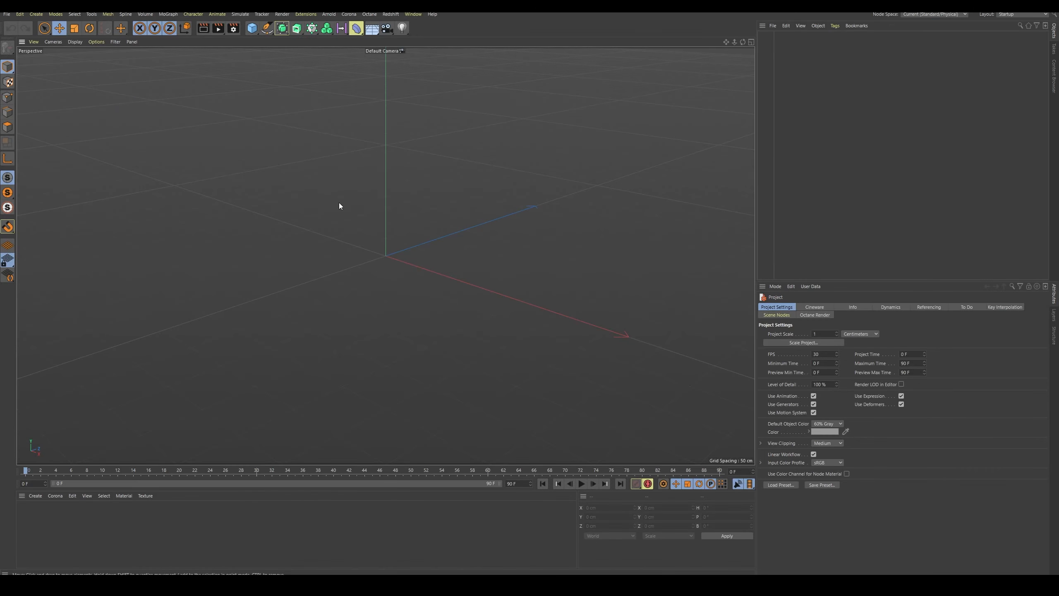
Switch to Cinema 4D and open the Xolotl Substance Painter Live Link extension.
{"action": "left_click", "coordinate": [306, 13]}
{"action": "left_click", "coordinate": [317, 174]}
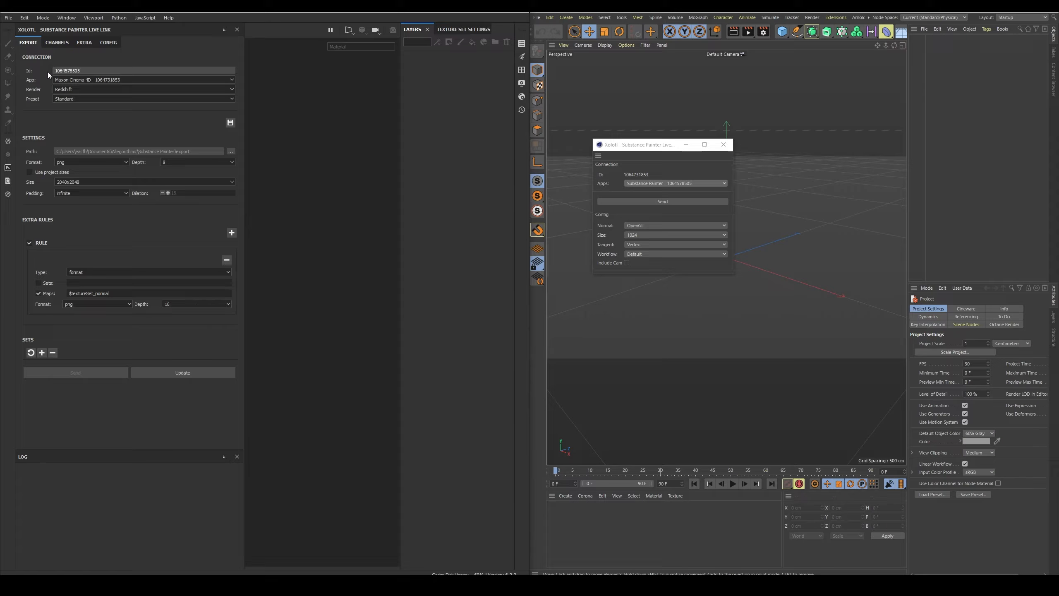
Examine the app, render and preset choices in Substance Painter's Live Link connection and the app choices in Cinema 4D's Live Link window.
{"action": "left_click", "coordinate": [195, 80]}
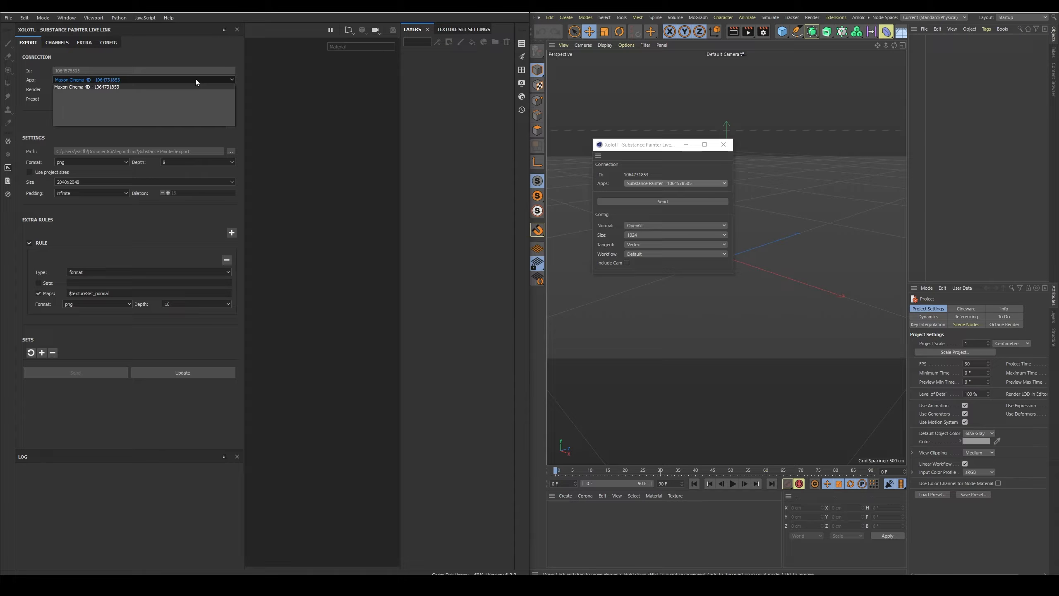
{"action": "left_click", "coordinate": [195, 79]}
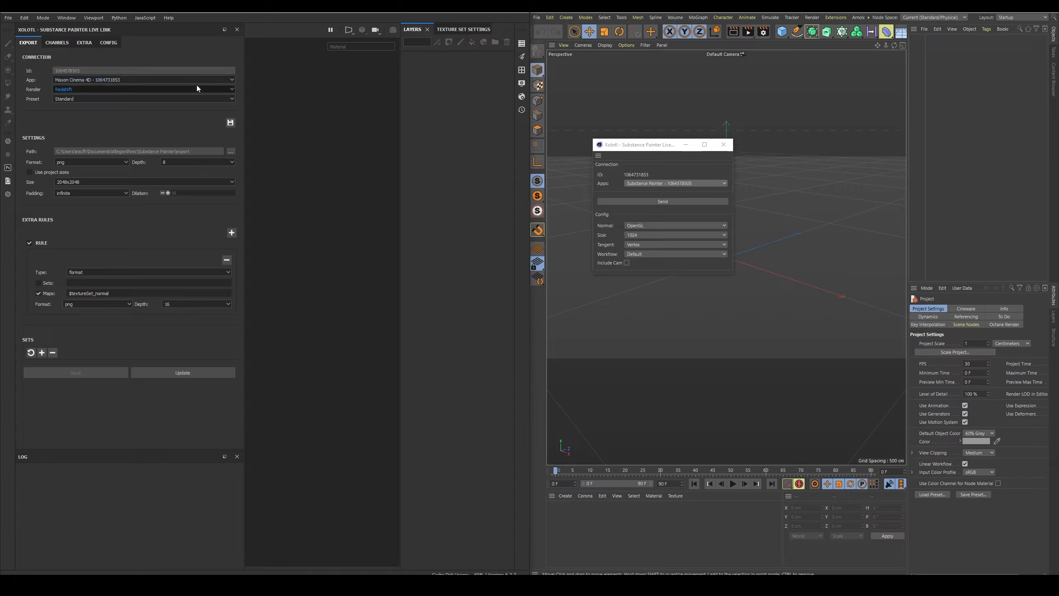
{"action": "left_click", "coordinate": [198, 89]}
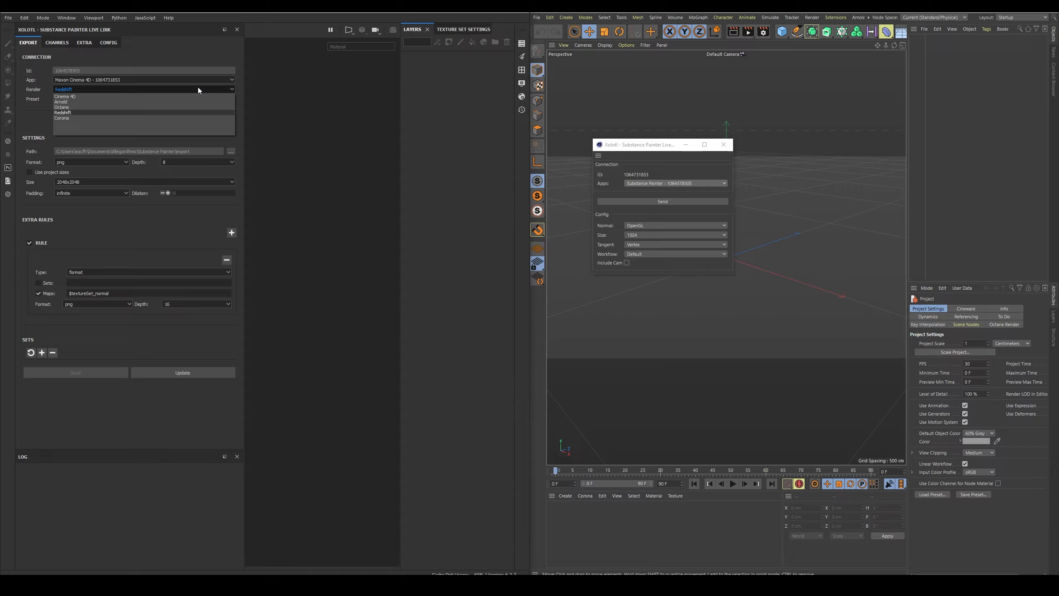
{"action": "left_click", "coordinate": [198, 87]}
{"action": "left_click", "coordinate": [203, 98]}
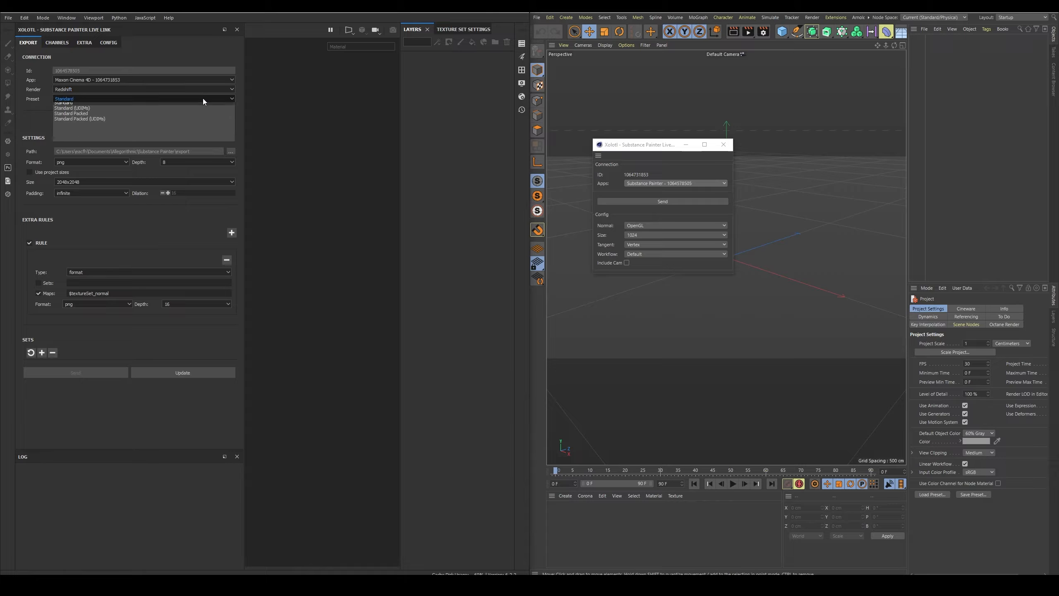
{"action": "left_click", "coordinate": [203, 100]}
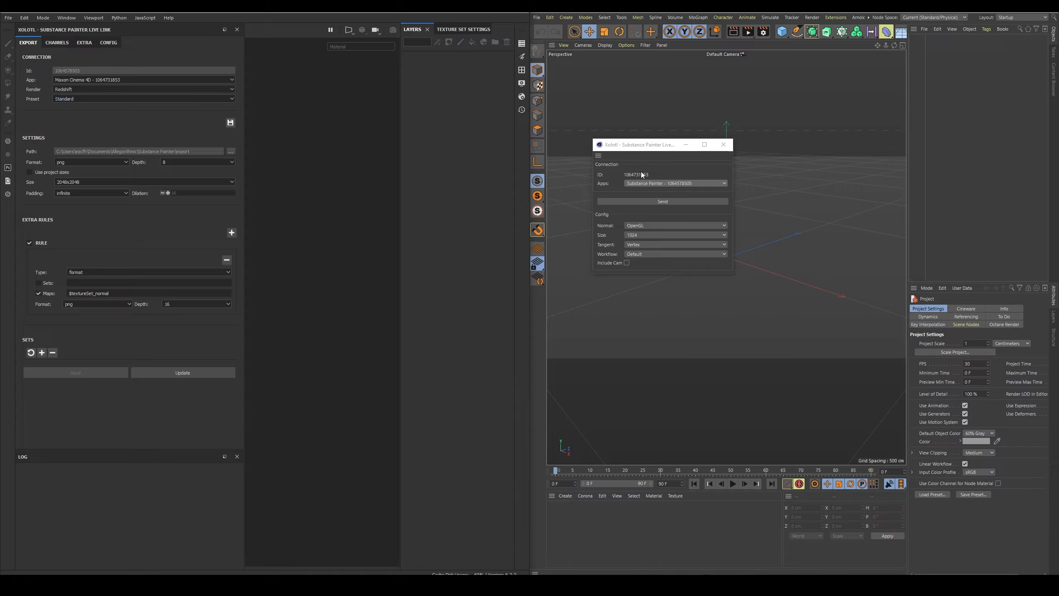
{"action": "left_click", "coordinate": [703, 184]}
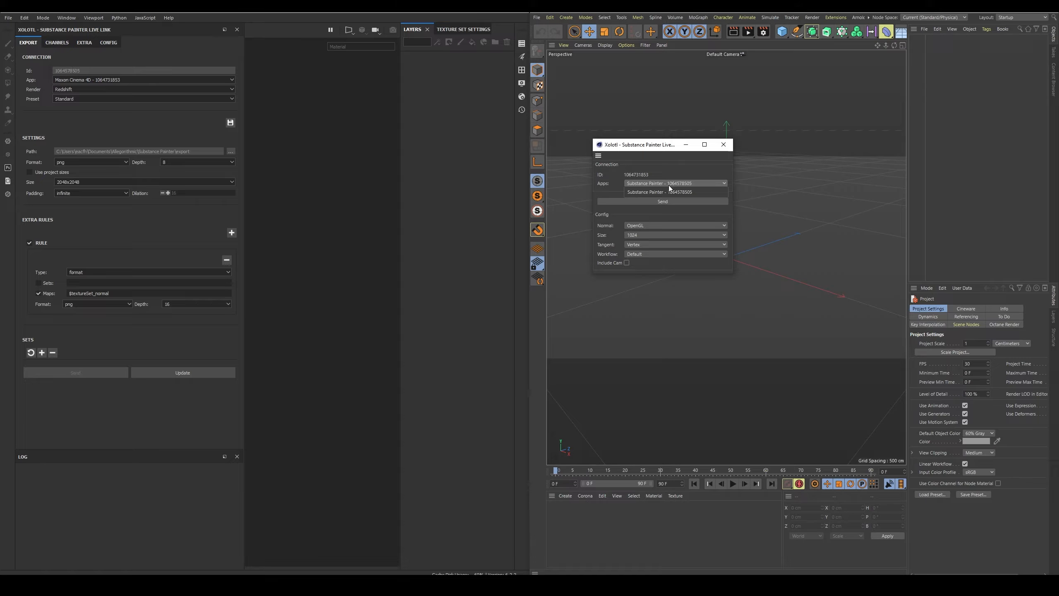
{"action": "left_click", "coordinate": [578, 245]}
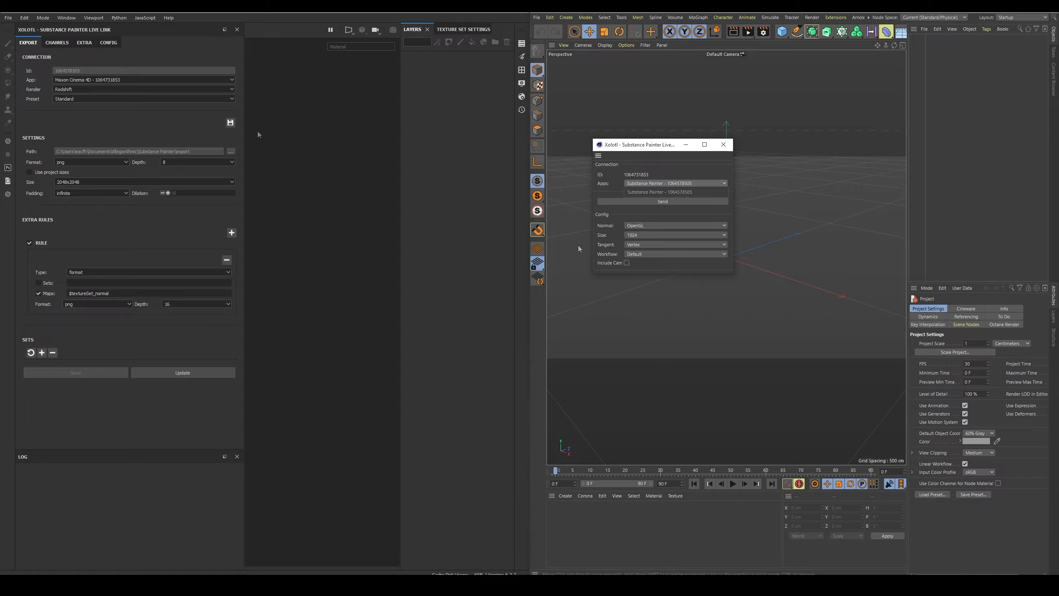
{"action": "left_click", "coordinate": [135, 89]}
{"action": "left_click", "coordinate": [134, 87]}
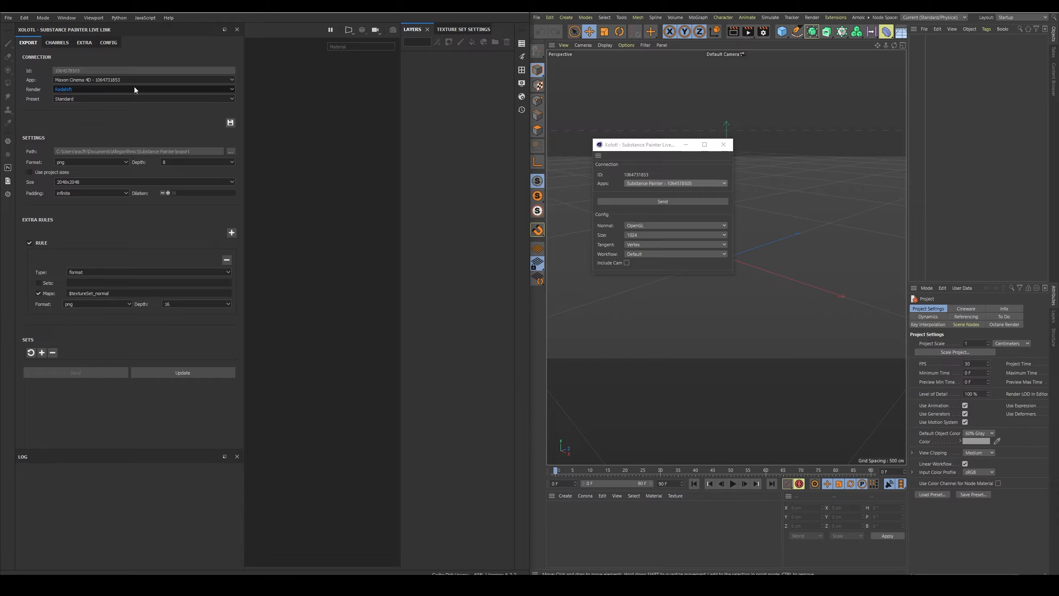
{"action": "left_click", "coordinate": [72, 43]}
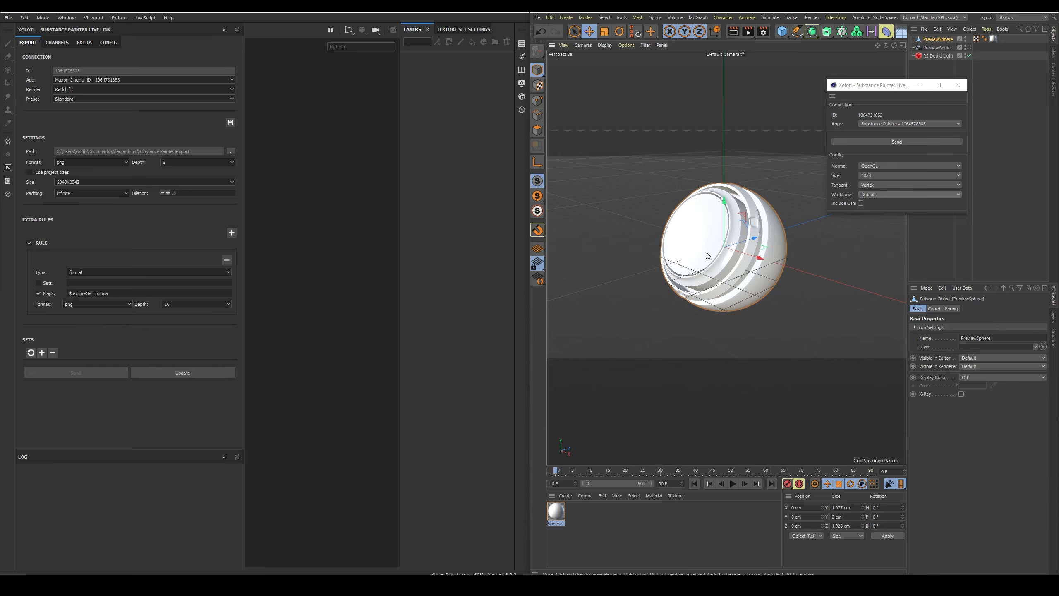
Review the size and workflow options in Cinema 4D's Live Link window and send the PreviewSphere model to Substance Painter.
{"action": "left_click", "coordinate": [887, 176]}
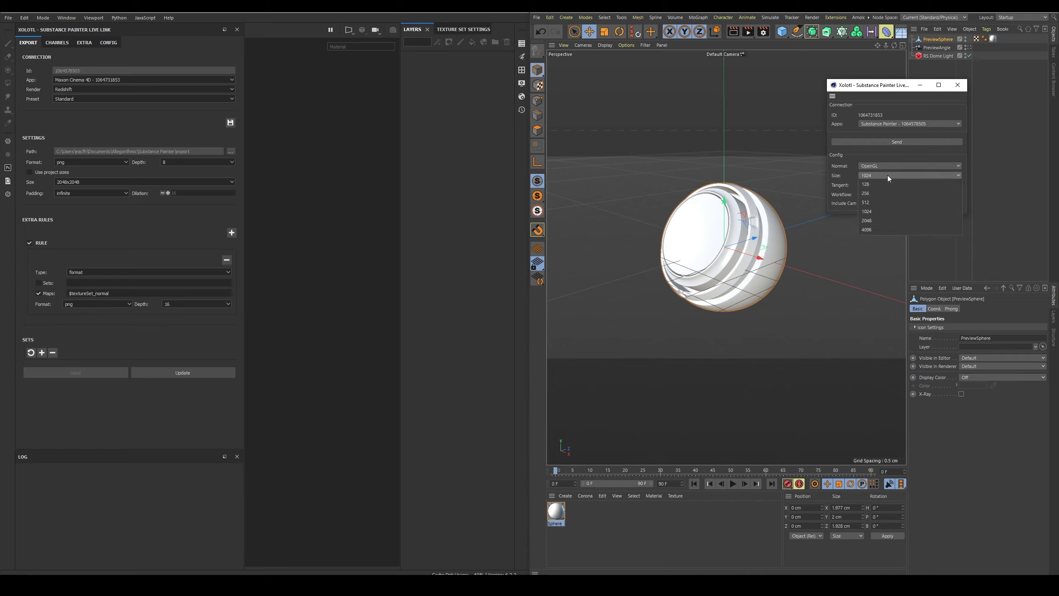
{"action": "left_click", "coordinate": [889, 177]}
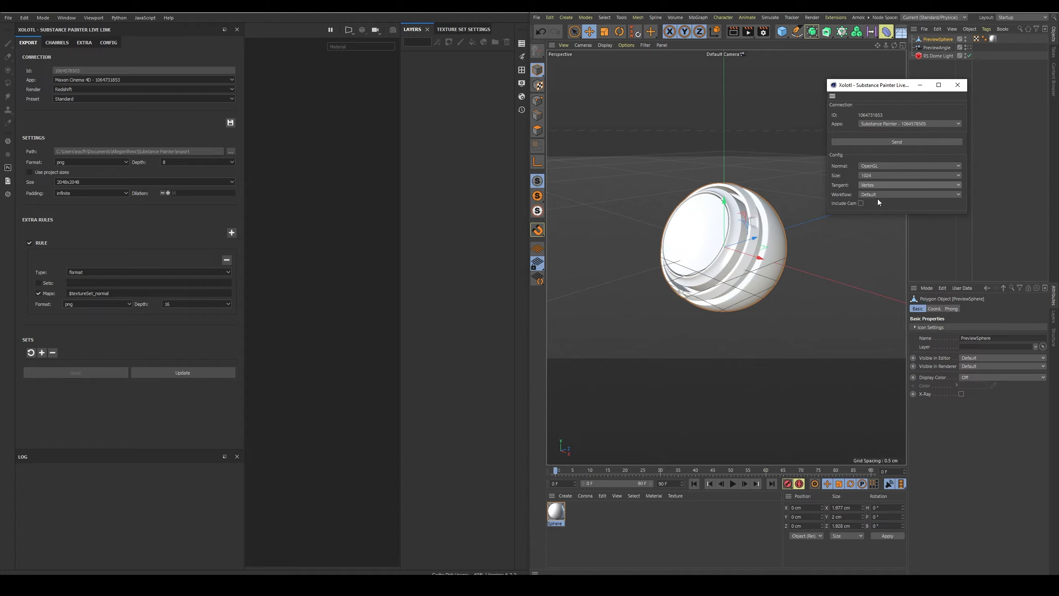
{"action": "left_click", "coordinate": [892, 195]}
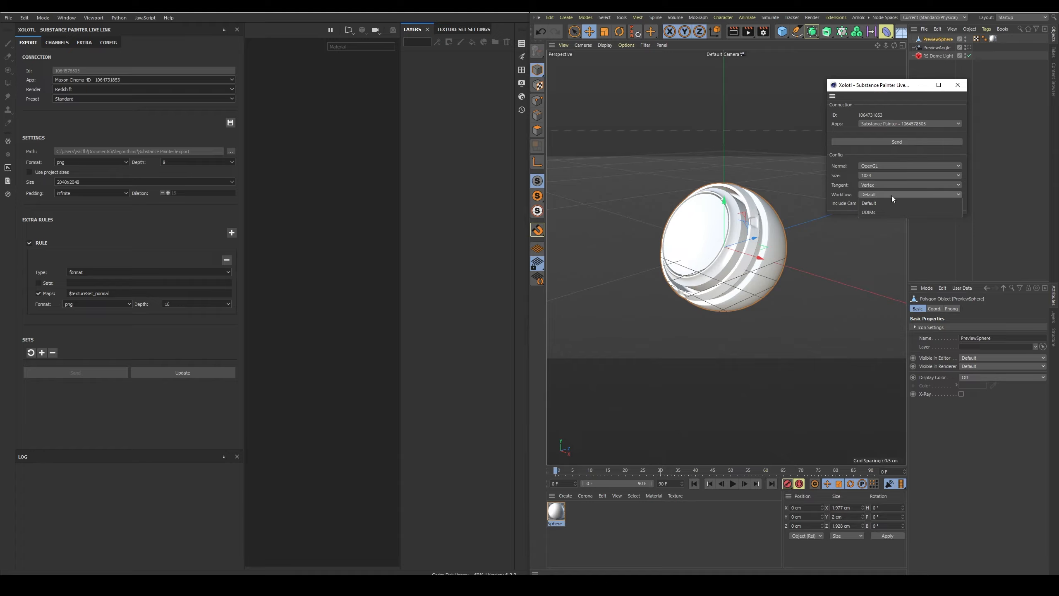
{"action": "left_click", "coordinate": [892, 195]}
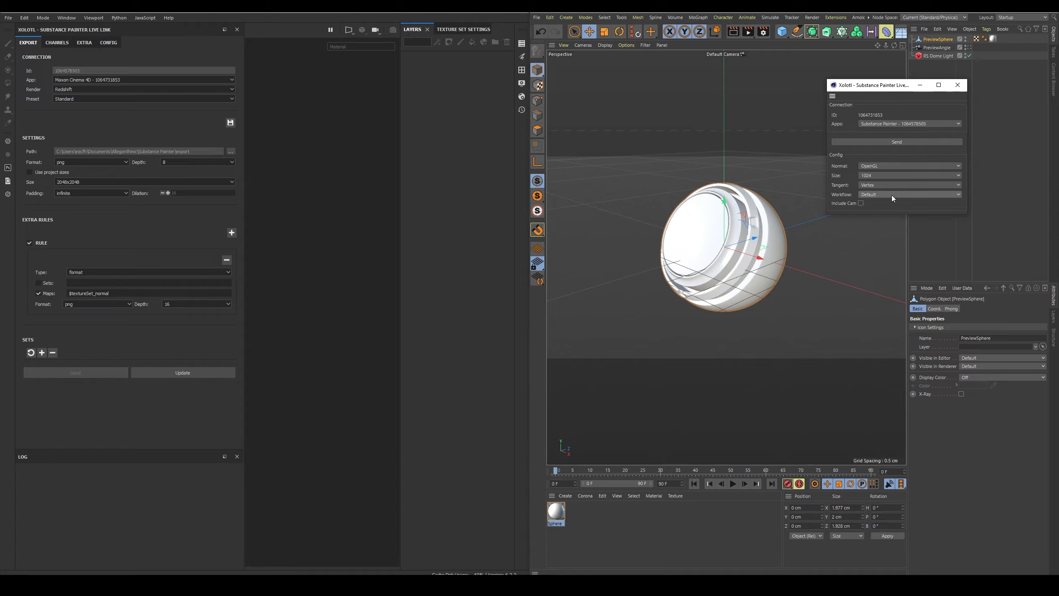
{"action": "left_click", "coordinate": [758, 272]}
{"action": "left_click", "coordinate": [917, 141]}
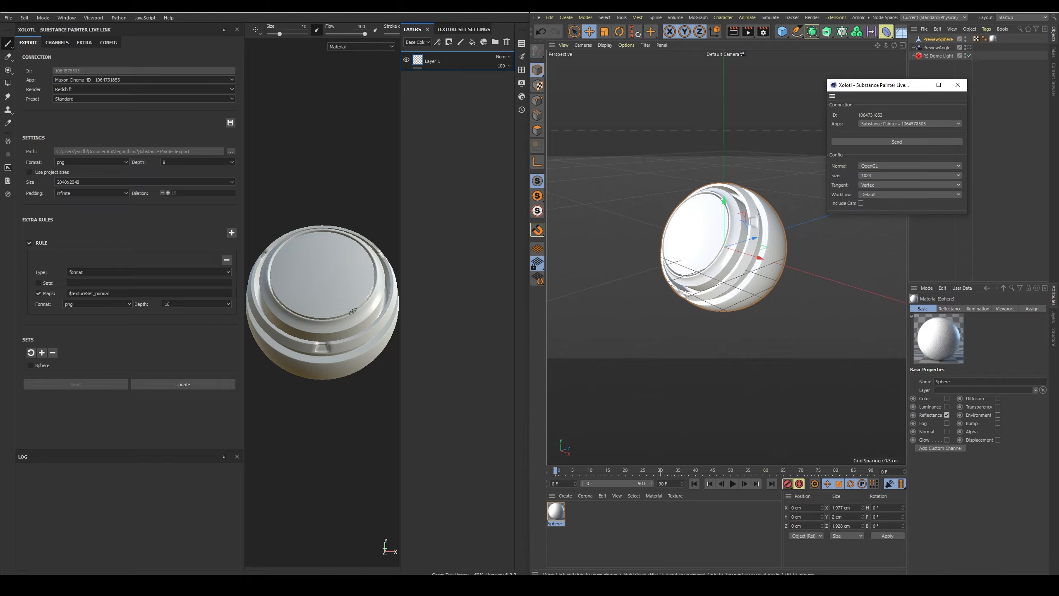
Check the Live Link configuration for the option that closes the current project when geometry is sent, and return to the export settings.
{"action": "left_click", "coordinate": [109, 43]}
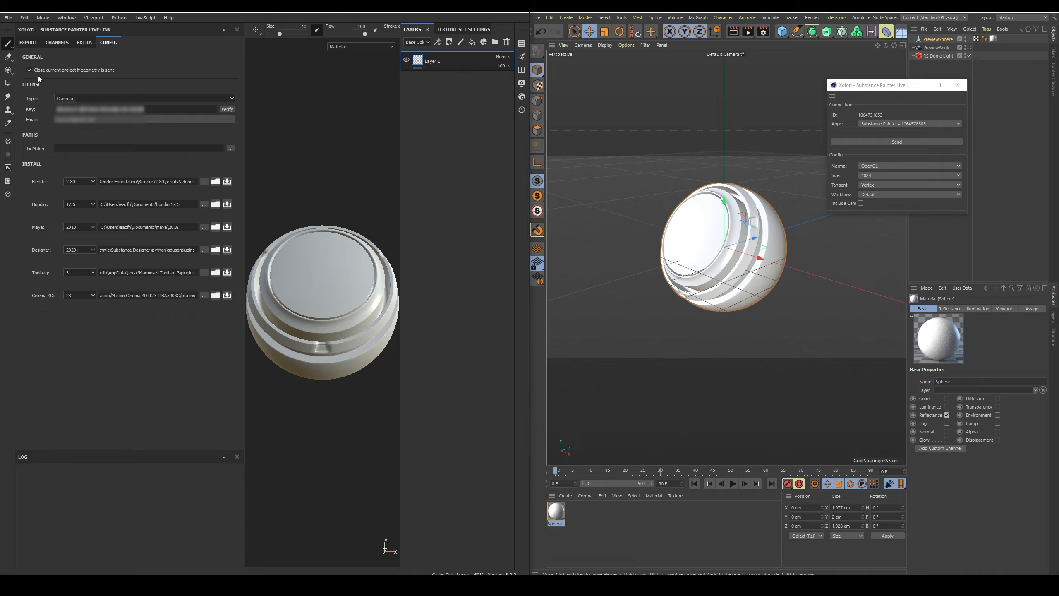
{"action": "left_click", "coordinate": [30, 43]}
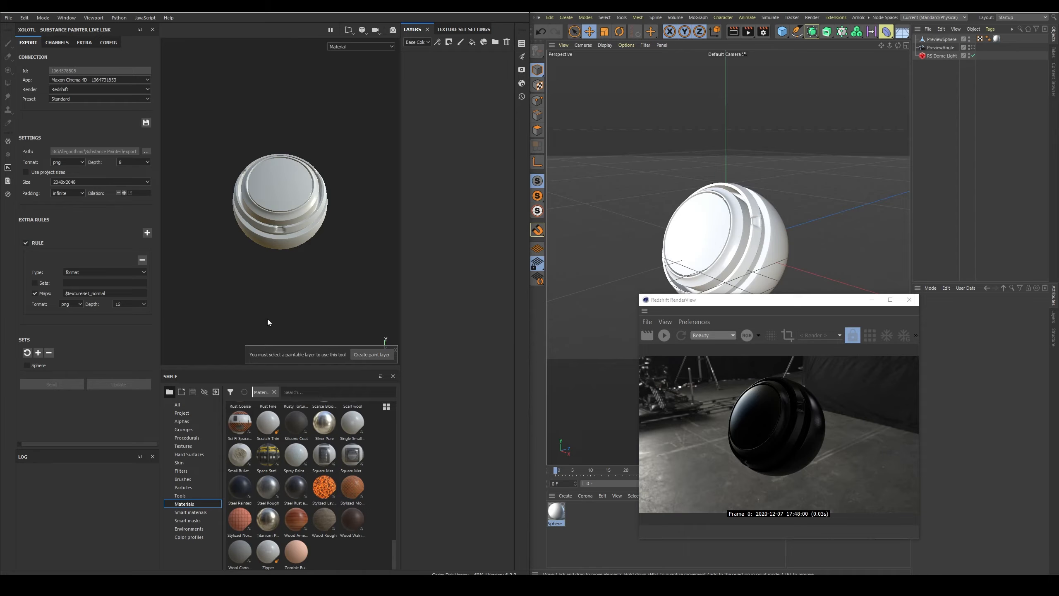
Apply the Stylized Lava Cracked material to the preview sphere and add an Emissive channel to its texture set.
{"action": "left_click_drag", "start_coordinate": [324, 486], "coordinate": [245, 185]}
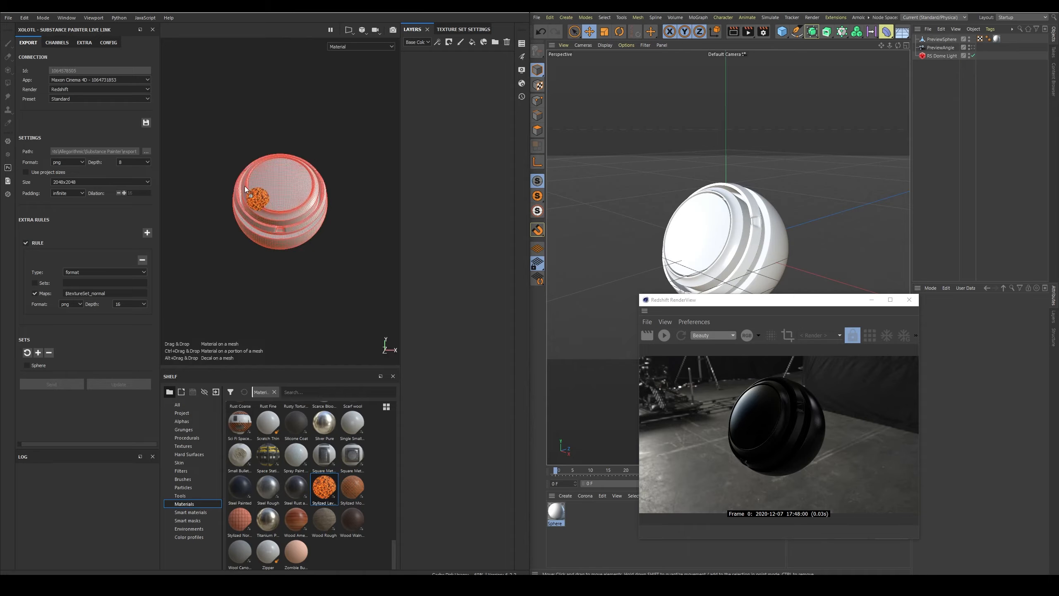
{"action": "left_click_drag", "start_coordinate": [345, 143], "coordinate": [345, 143]}
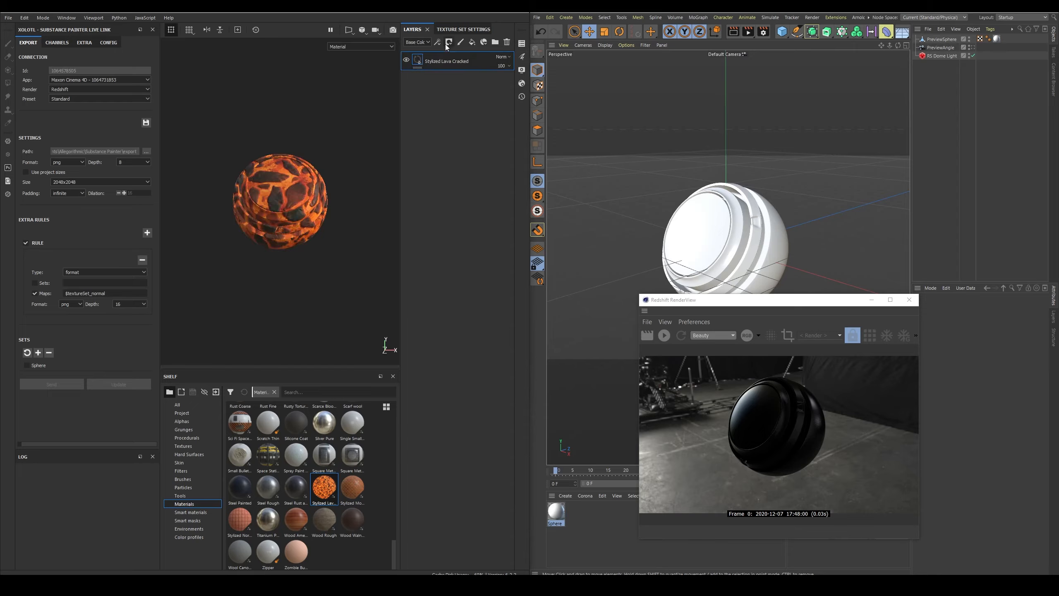
{"action": "left_click", "coordinate": [460, 30]}
{"action": "left_click", "coordinate": [501, 154]}
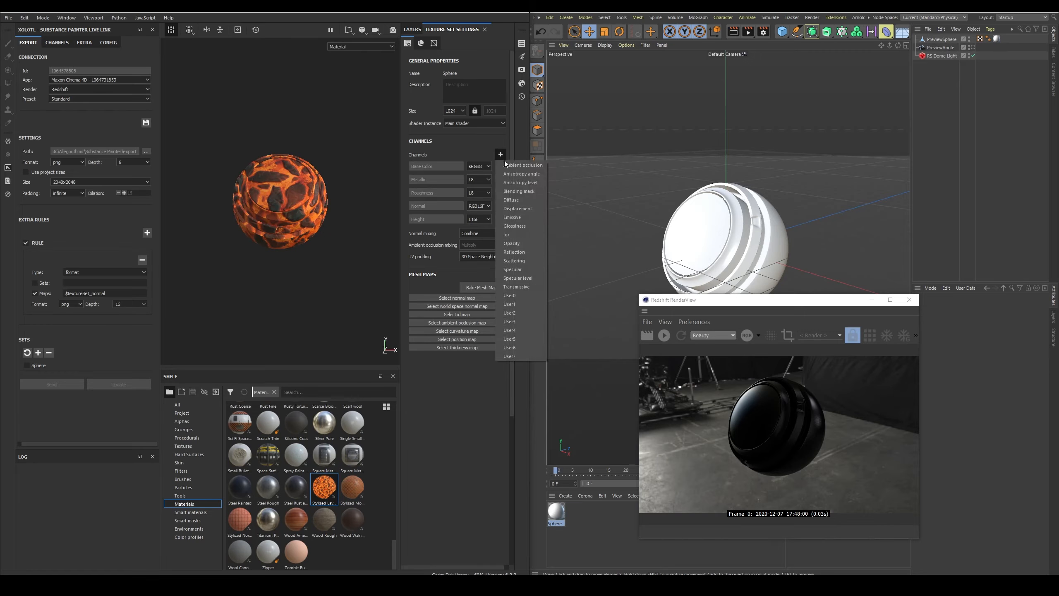
{"action": "left_click", "coordinate": [512, 216]}
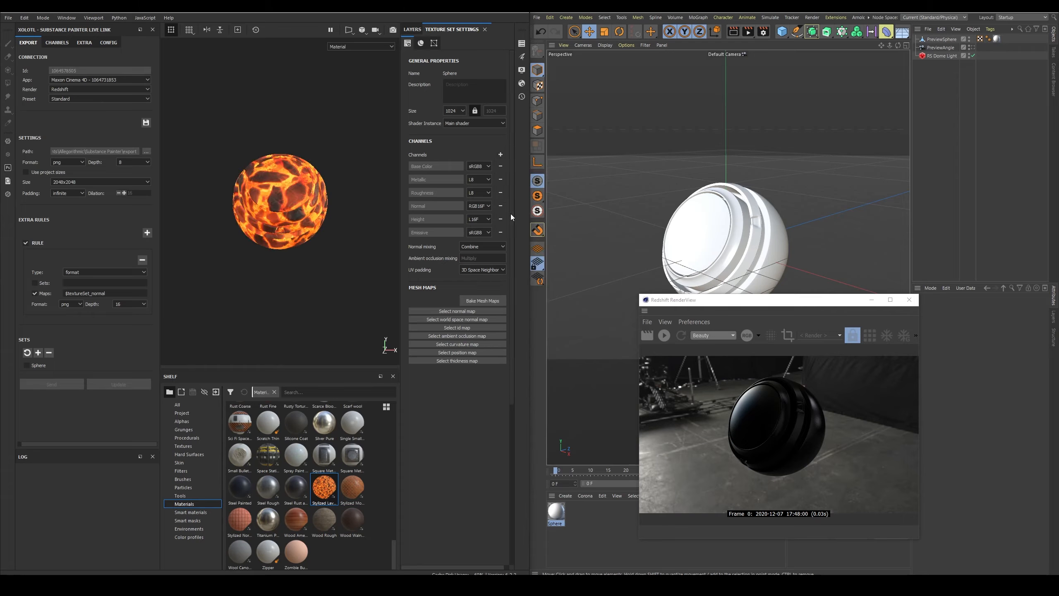
Enable the optional Emissive map in the Live Link export channels and return to the export settings.
{"action": "left_click", "coordinate": [65, 46]}
{"action": "left_click", "coordinate": [37, 130]}
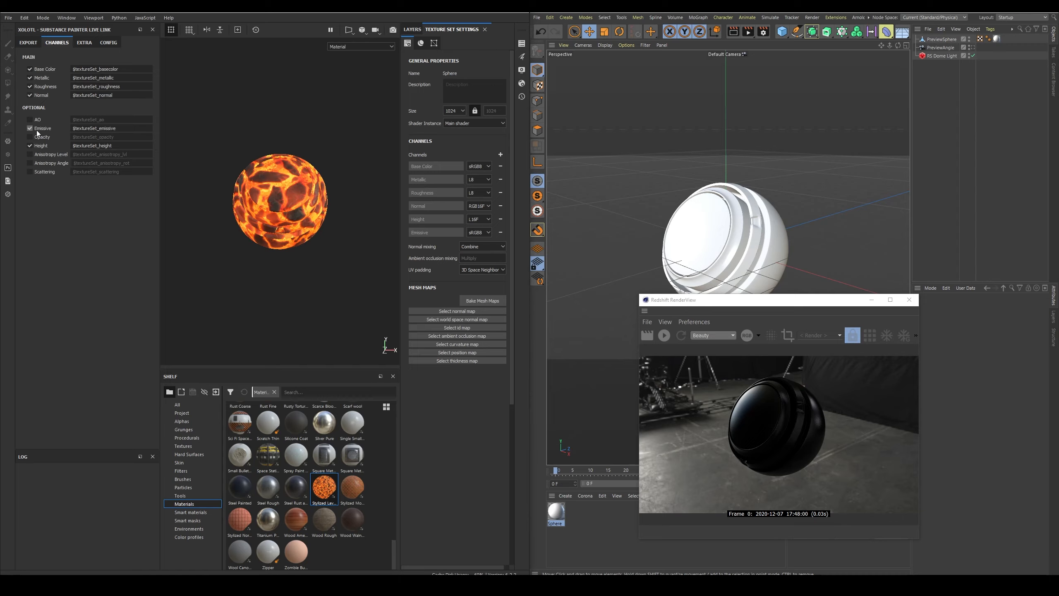
{"action": "left_click", "coordinate": [27, 43]}
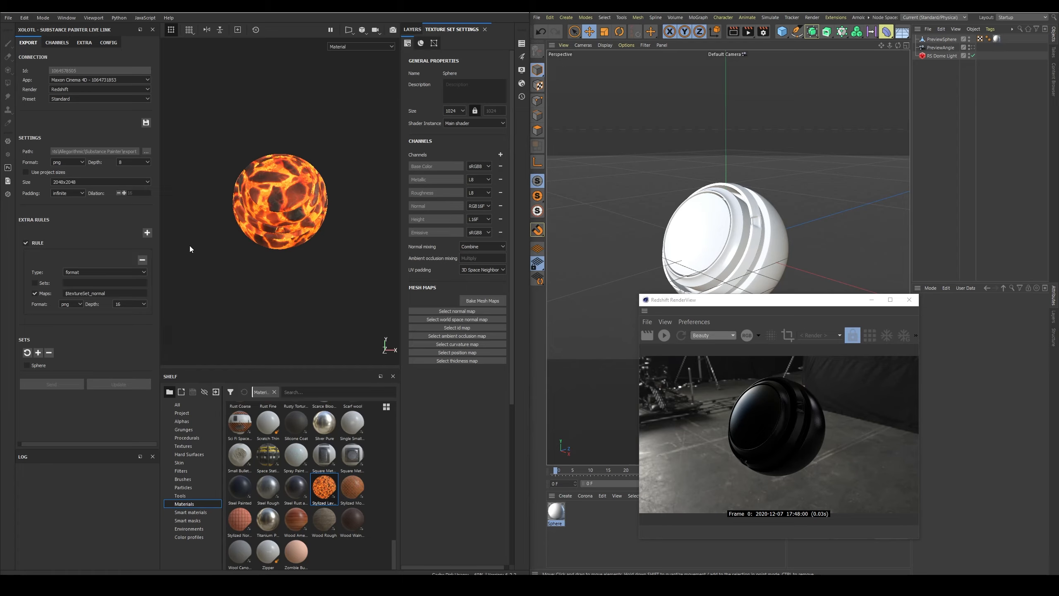
Review the available render engines and presets for the Live Link connection.
{"action": "left_click", "coordinate": [117, 89]}
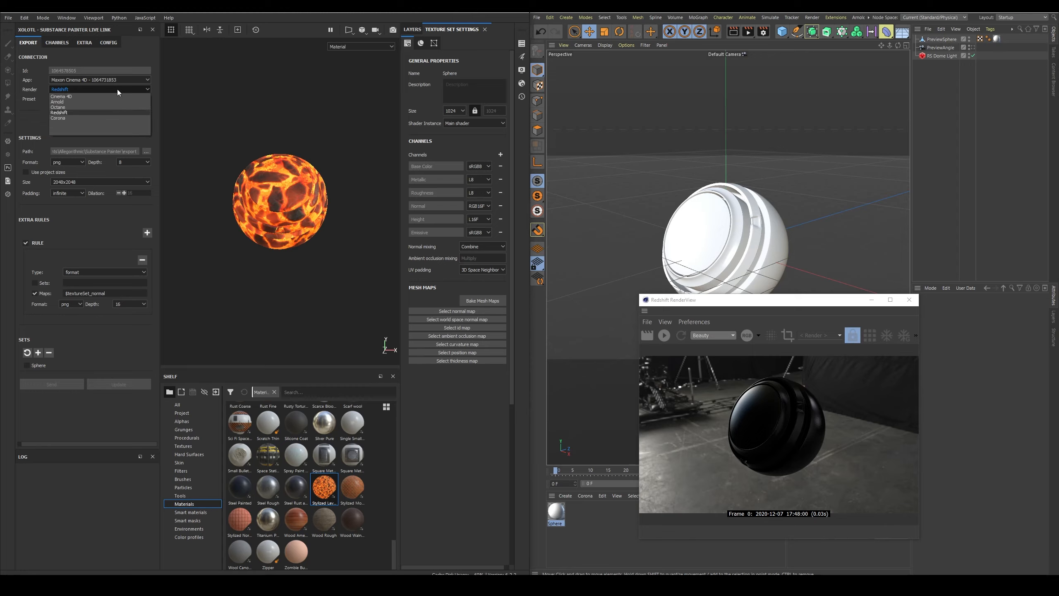
{"action": "left_click", "coordinate": [117, 89]}
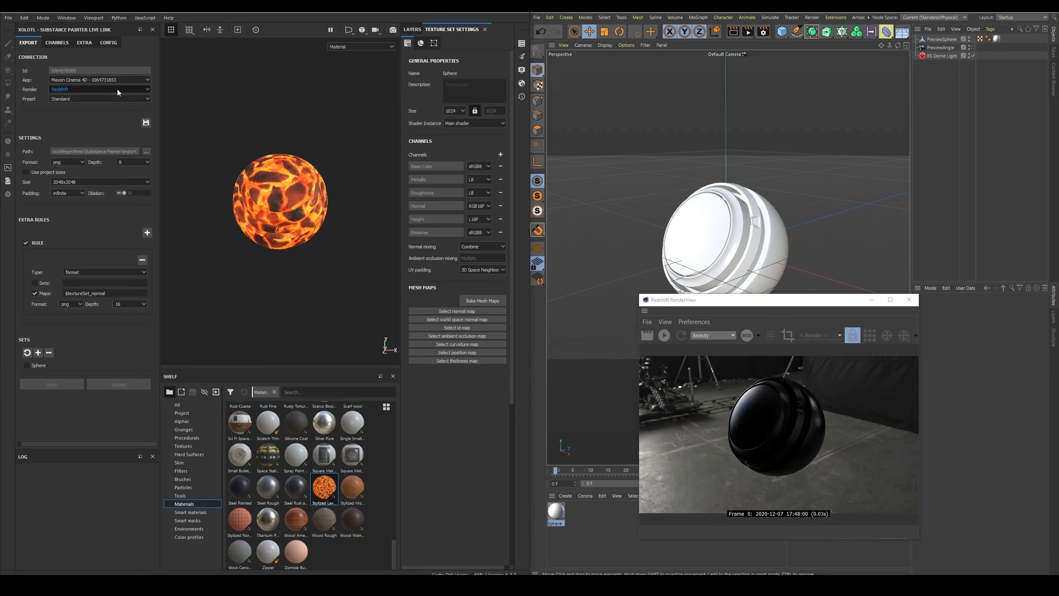
{"action": "left_click", "coordinate": [115, 97]}
{"action": "left_click", "coordinate": [116, 101]}
Add a second extra export rule, try the size and padding types on it, and remove the rule.
{"action": "left_click", "coordinate": [148, 233]}
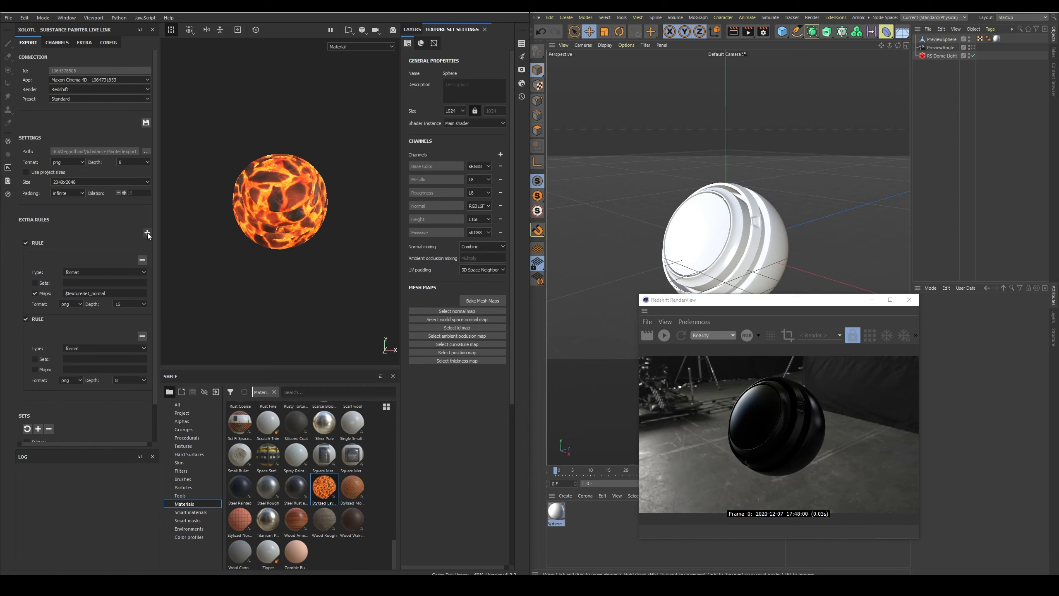
{"action": "left_click", "coordinate": [110, 346]}
{"action": "left_click", "coordinate": [112, 361]}
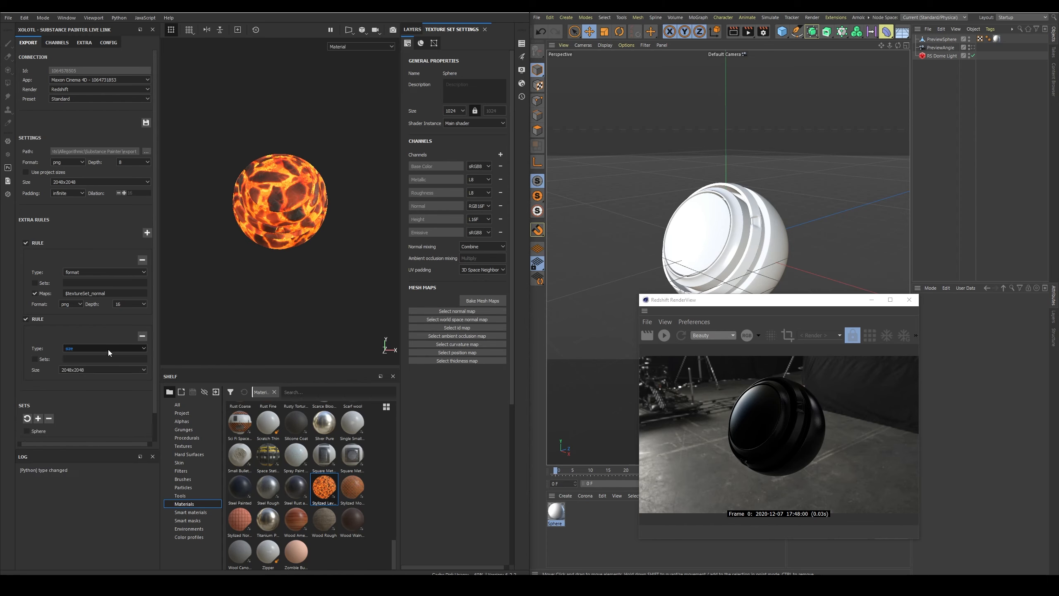
{"action": "left_click", "coordinate": [107, 349]}
{"action": "left_click", "coordinate": [106, 365]}
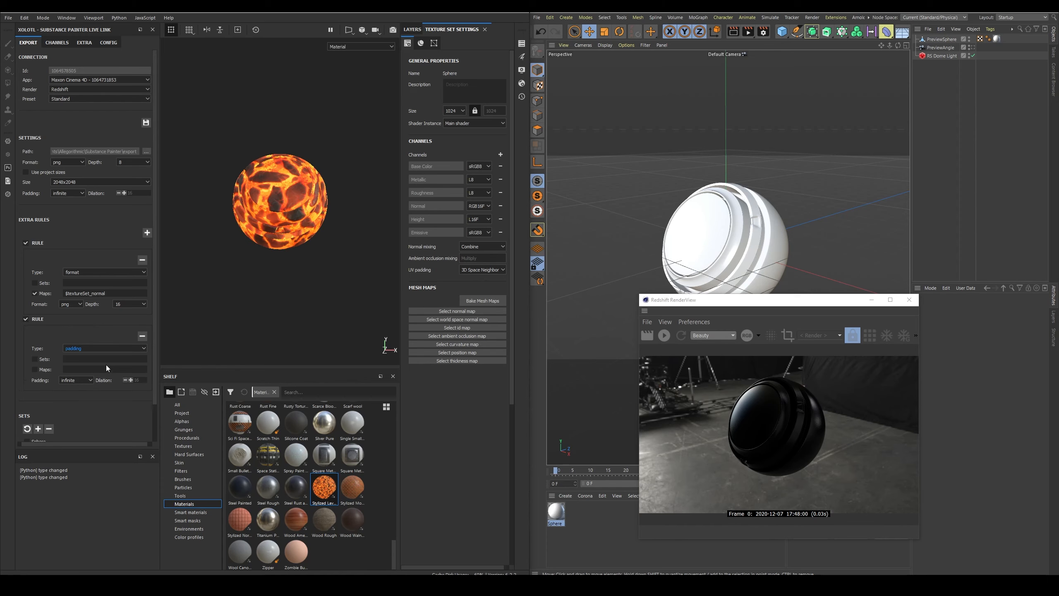
{"action": "left_click", "coordinate": [143, 336]}
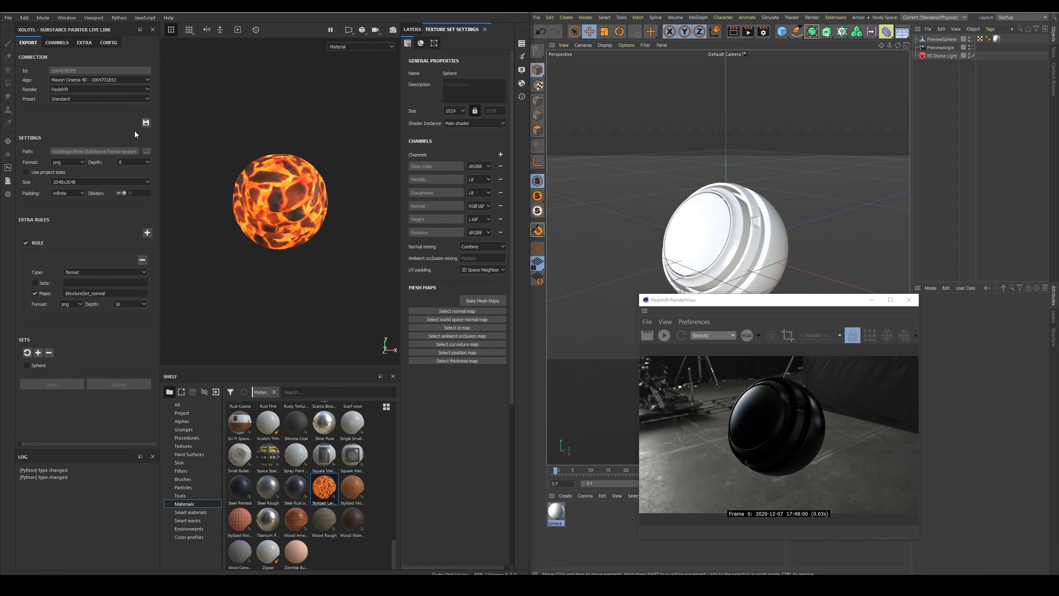
Select the Sphere set and send its textures to Cinema 4D, and start the interactive render in Redshift RenderView.
{"action": "left_click", "coordinate": [38, 354]}
{"action": "left_click", "coordinate": [59, 382]}
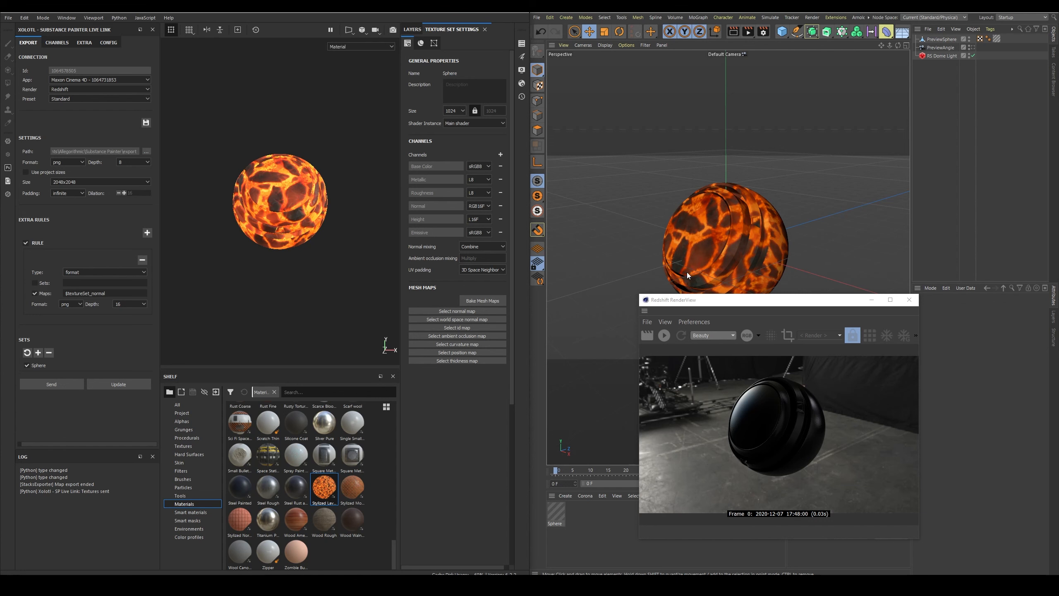
{"action": "left_click", "coordinate": [665, 336]}
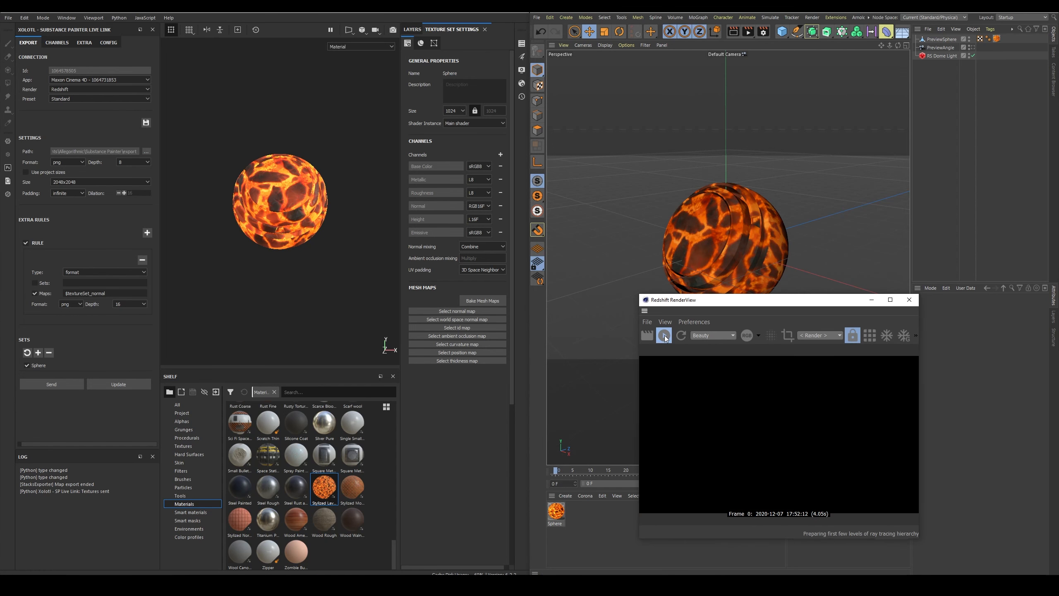